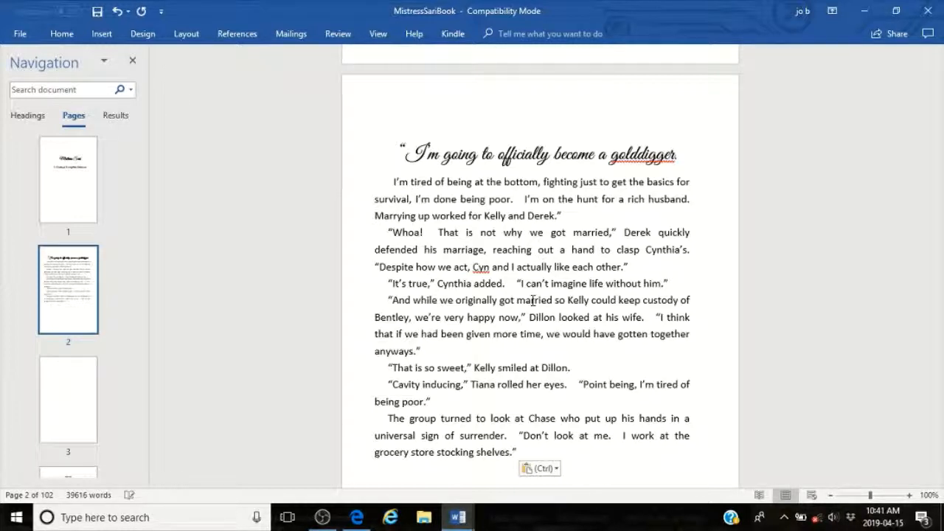
Insert a Kindle copyright template page ahead of Chapter One.
{"action": "left_click", "coordinate": [324, 514]}
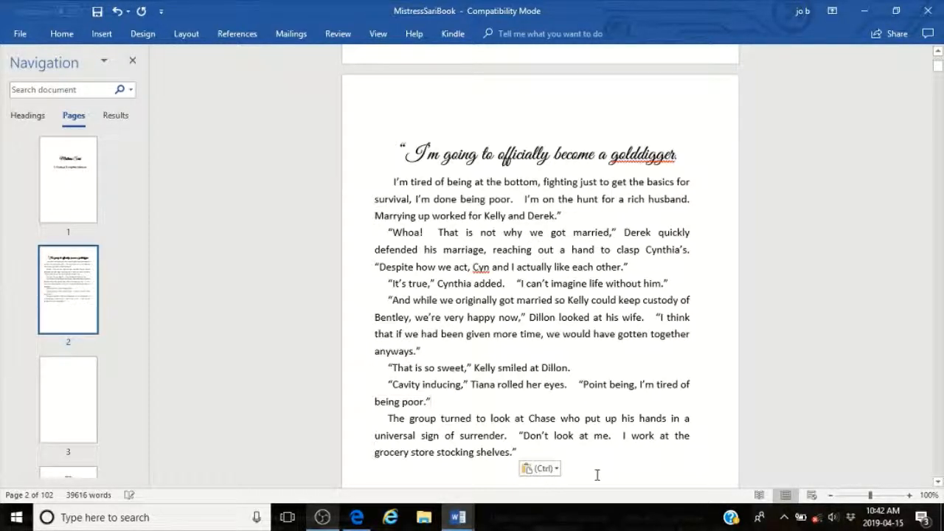
{"action": "scroll", "coordinate": [597, 475], "scroll_direction": "down", "scroll_amount": 5}
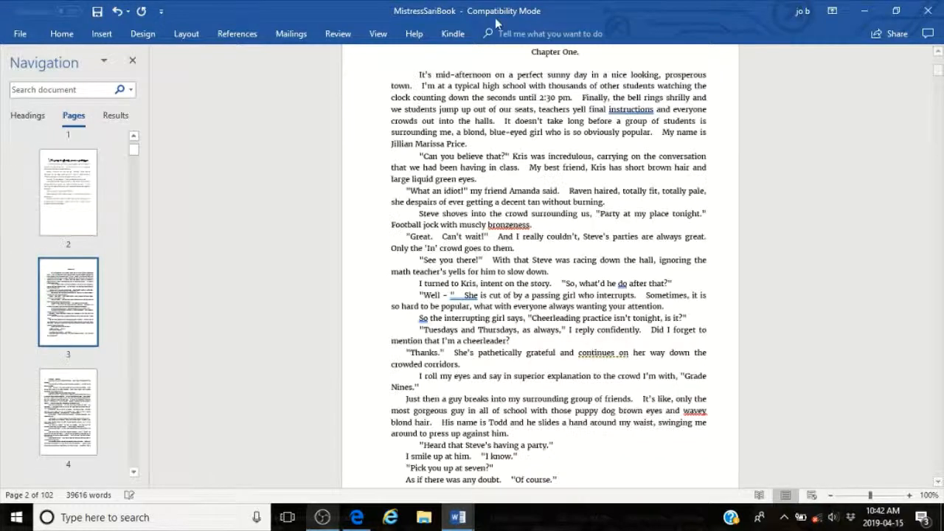
{"action": "left_click", "coordinate": [453, 33]}
{"action": "left_click", "coordinate": [140, 80]}
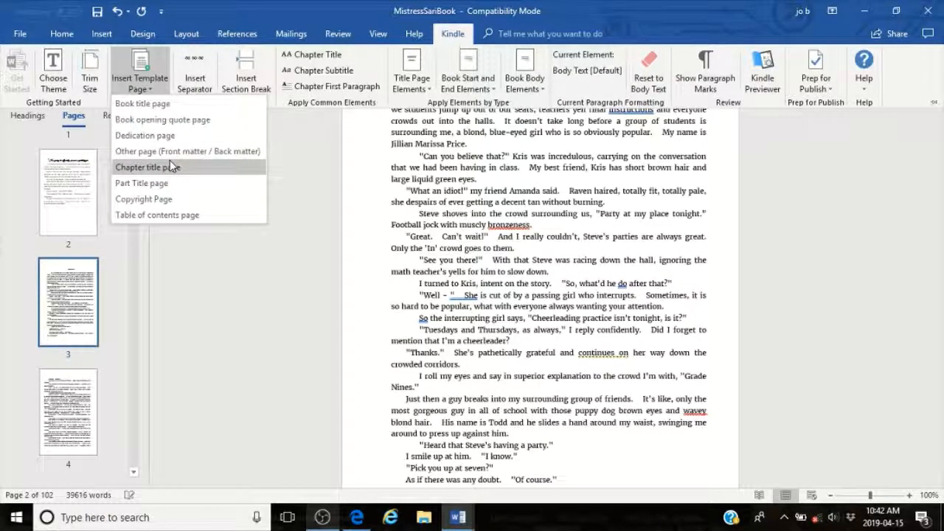
{"action": "left_click", "coordinate": [170, 161]}
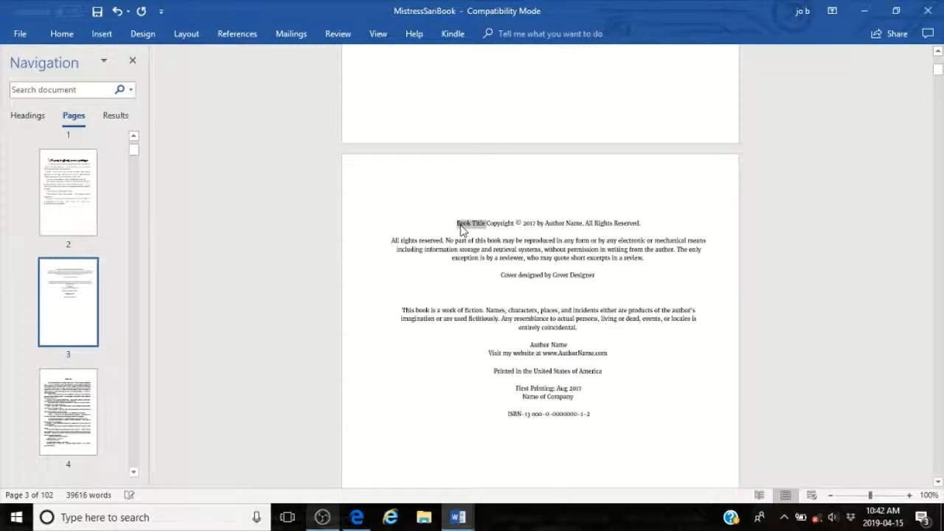
Replace the book title placeholder in the copyright line with "Mistress Sari" and set the copyright year to 2019.
{"action": "type", "text": "M"}
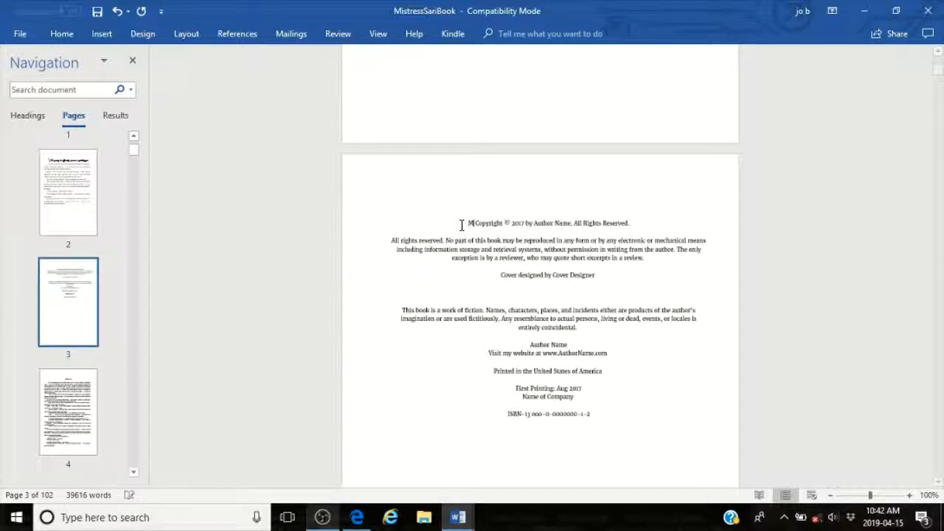
{"action": "type", "text": "istress Sari"}
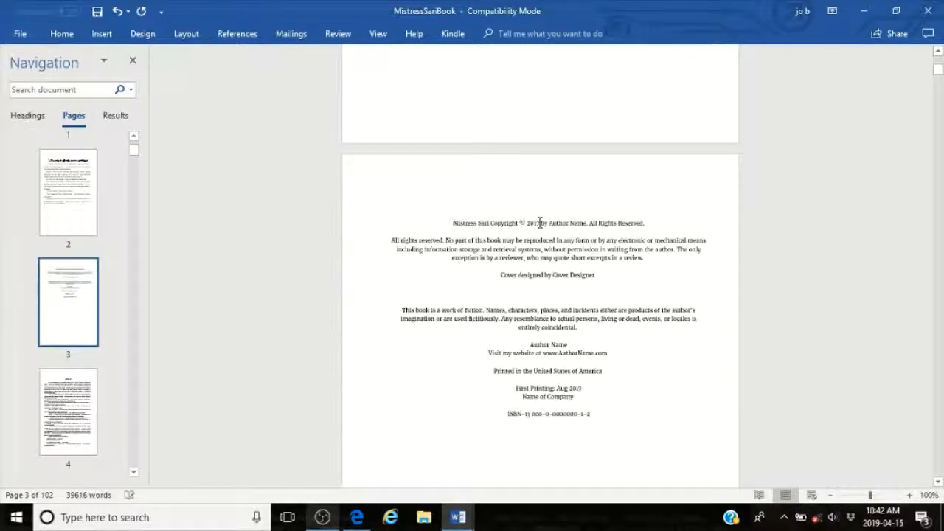
{"action": "key", "text": "BackSpace"}
{"action": "type", "text": "9"}
Replace the author placeholder in the copyright line with both authors' names, and enter the cover designer's initials in the cover credit.
{"action": "left_click_drag", "start_coordinate": [550, 223], "coordinate": [587, 222]}
{"action": "key", "text": "ctrl+v"}
{"action": "double_click", "coordinate": [562, 275]}
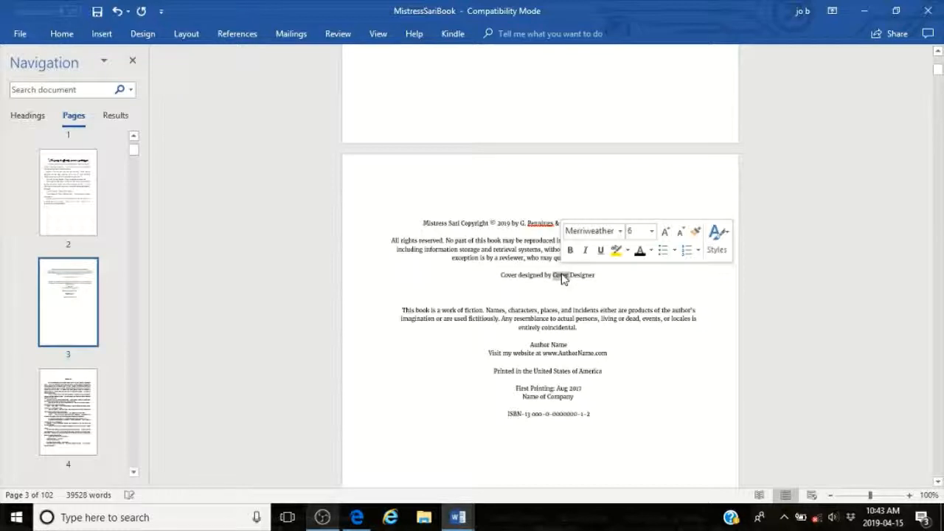
{"action": "type", "text": "M.E."}
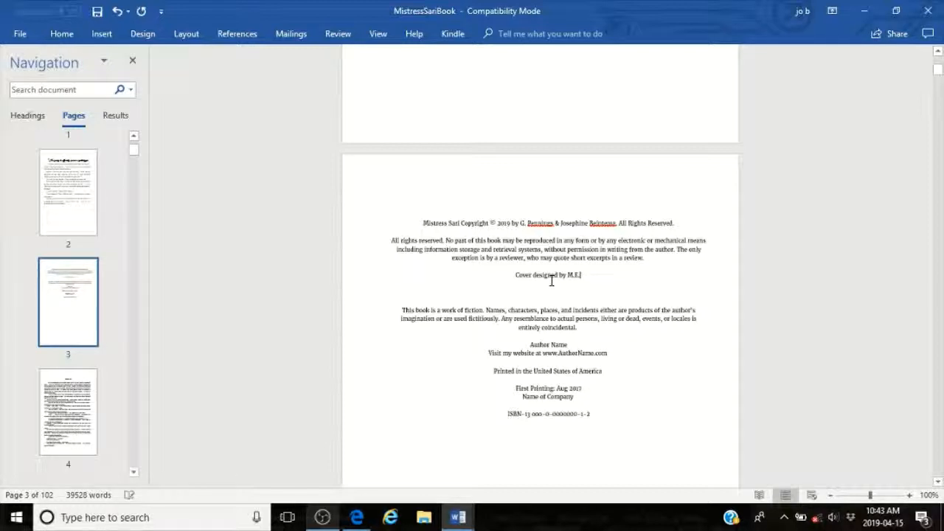
Fill in the authors' names below the fiction disclaimer and put the author's own domain in the website line.
{"action": "double_click", "coordinate": [542, 345]}
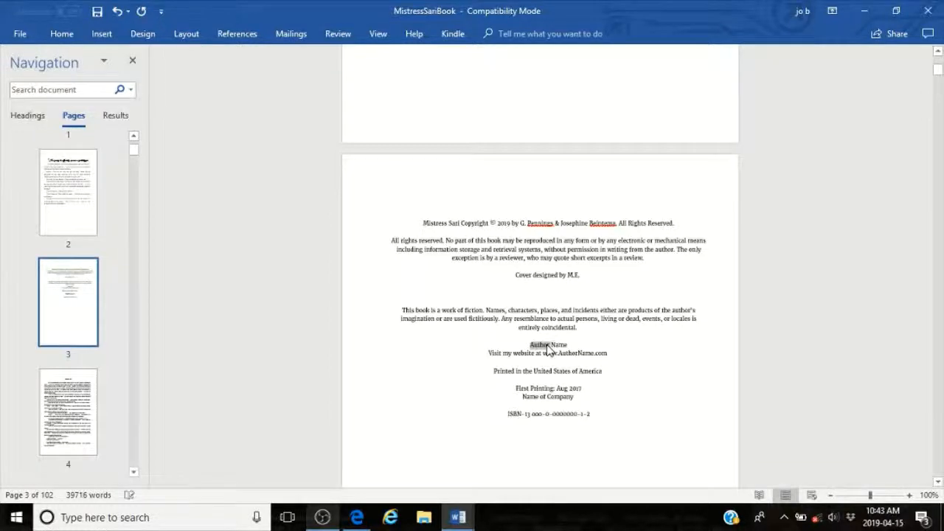
{"action": "type", "text": "G.Penninges Josephine Beintema"}
{"action": "double_click", "coordinate": [575, 354]}
{"action": "type", "text": "josephi"}
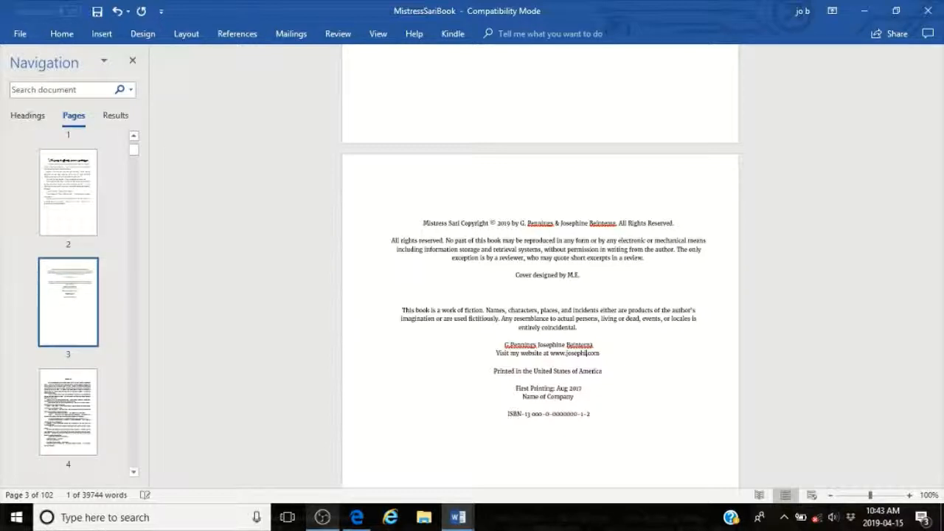
{"action": "type", "text": "nebeintema"}
Change the first printing year to 2019 and delete the placeholder text selected at the ISBN line.
{"action": "left_click", "coordinate": [584, 388]}
{"action": "key", "text": "BackSpace"}
{"action": "type", "text": "9"}
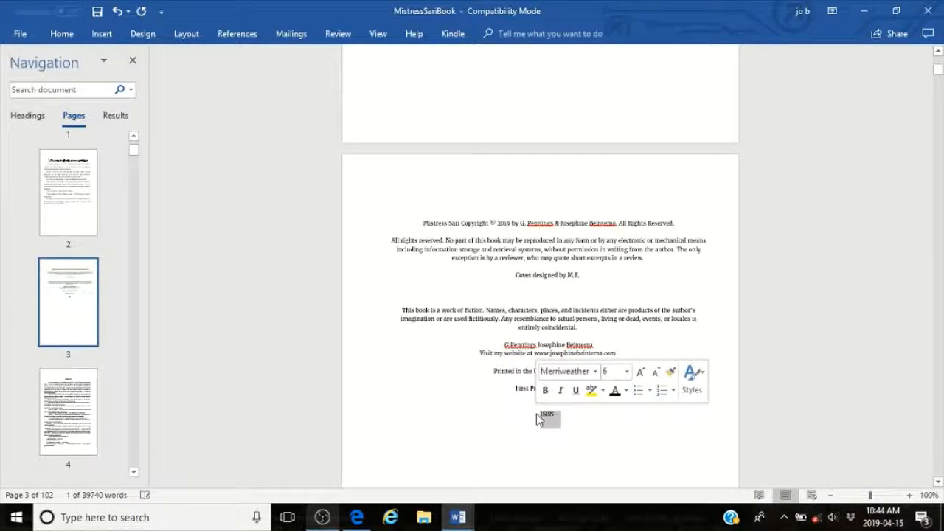
{"action": "key", "text": "Delete"}
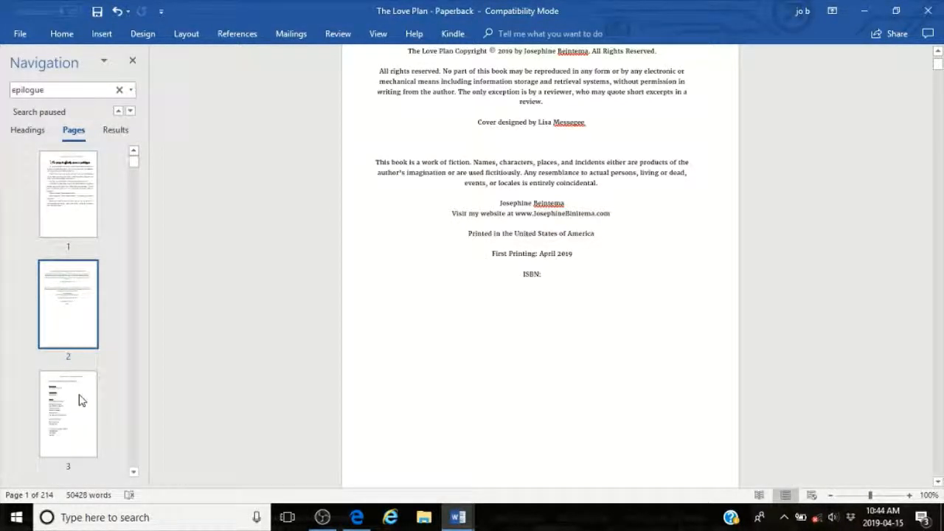
Go to the list of the author's other published books on page 3 of The Love Plan - Paperback and select the text.
{"action": "left_click", "coordinate": [82, 400]}
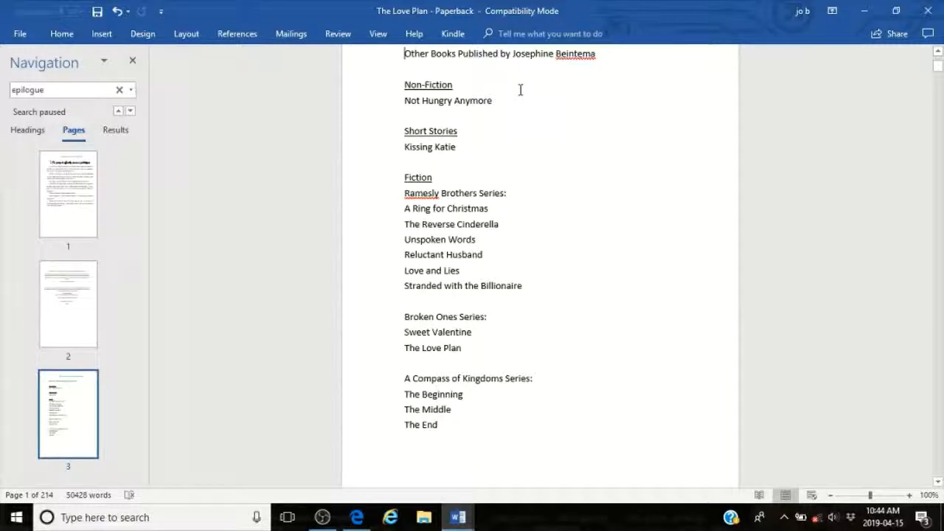
{"action": "key", "text": "ctrl+a"}
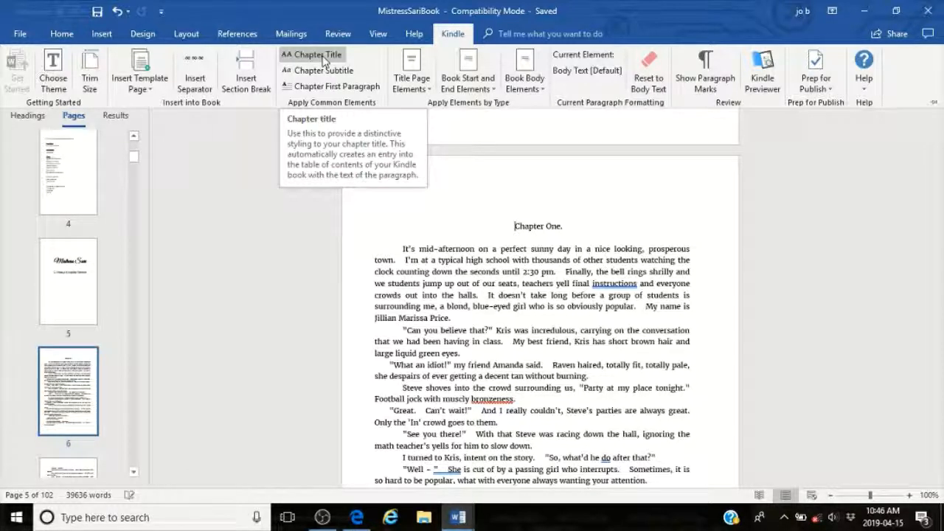
Apply the Kindle Chapter Title style to the "Chapter One." heading in MistressSariBook and dismiss the spelling notice.
{"action": "left_click", "coordinate": [322, 59]}
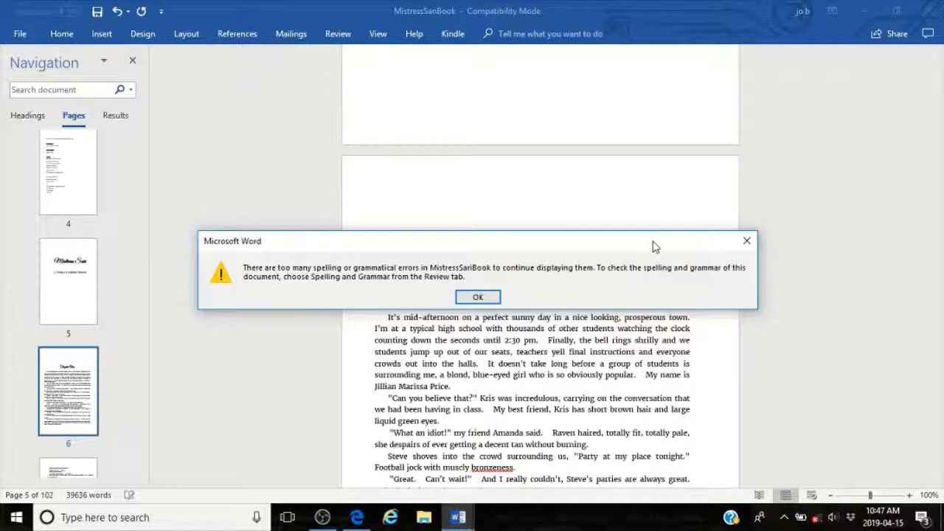
{"action": "left_click", "coordinate": [478, 297]}
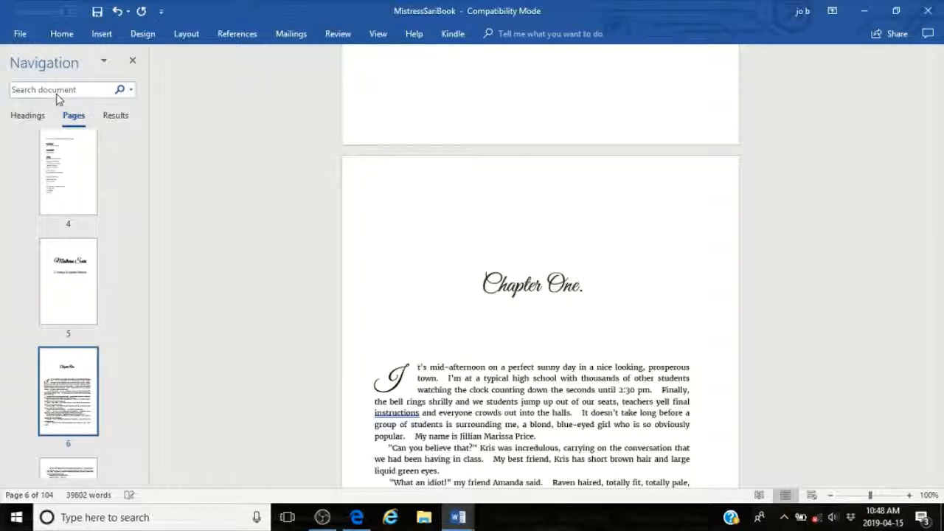
Search the MistressSariBook document for "Chapter".
{"action": "left_click", "coordinate": [70, 88]}
{"action": "type", "text": "Chapter"}
{"action": "key", "text": "Return"}
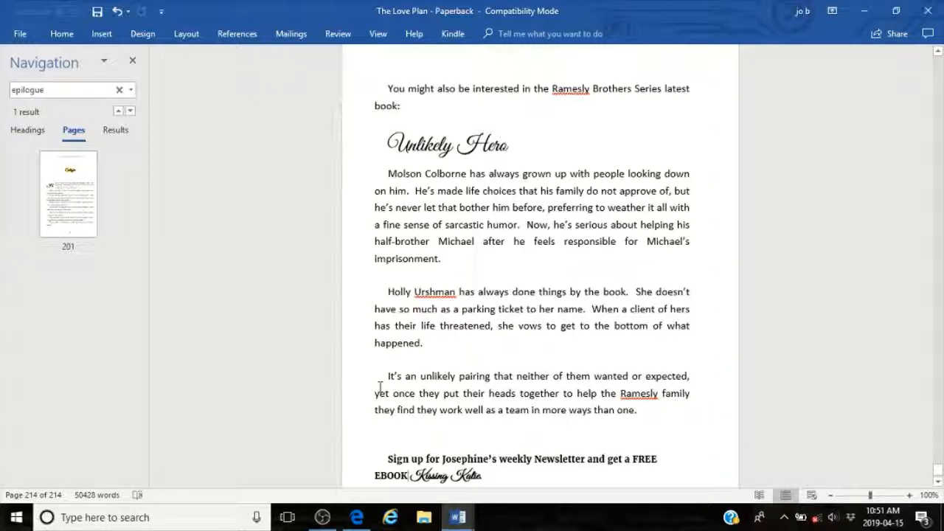
Select the newsletter sign-up link at the end of The Love Plan - Paperback.
{"action": "scroll", "coordinate": [380, 387], "scroll_direction": "down", "scroll_amount": 2}
{"action": "left_click_drag", "start_coordinate": [688, 468], "coordinate": [515, 472]}
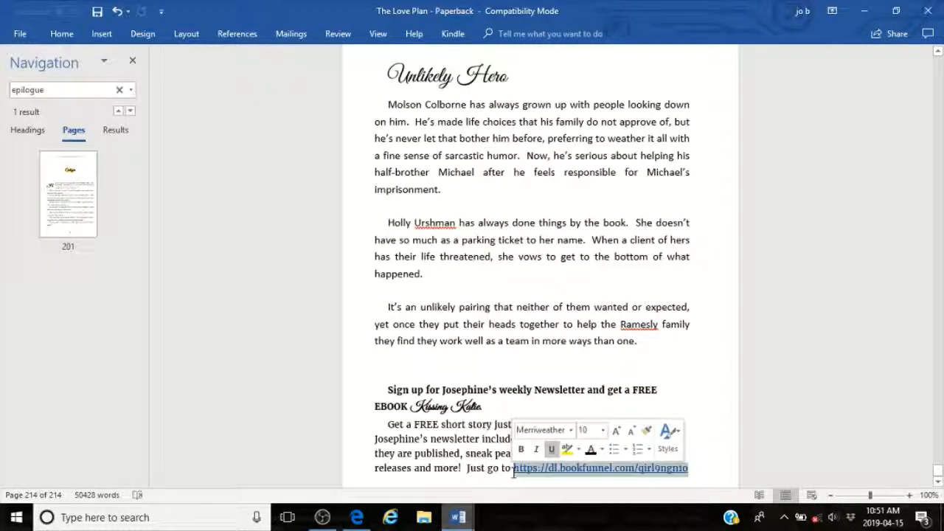